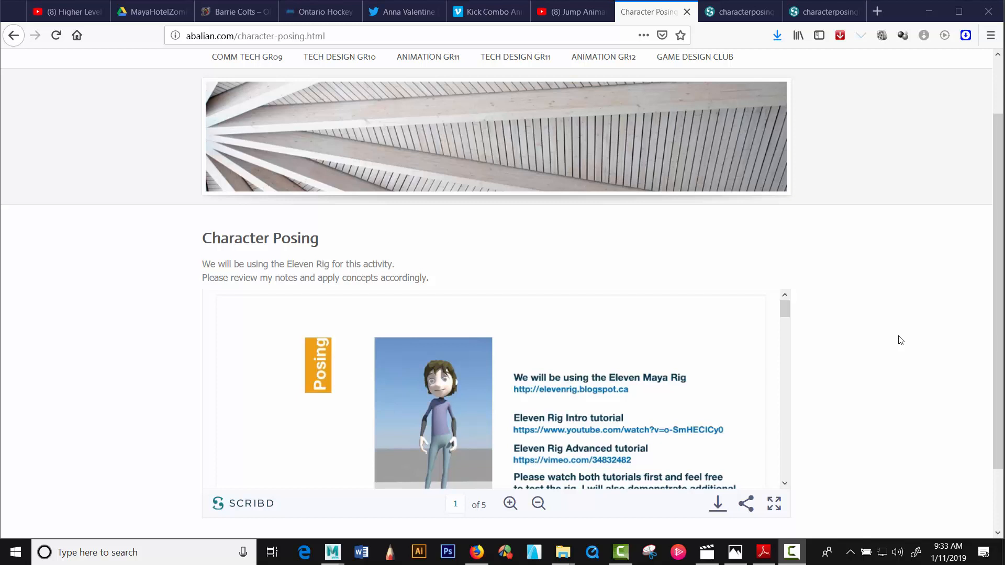
# Review the Character Posing page and its embedded notes through the list of emotions to pose on page 2
pyautogui.scroll(-3, 889, 299)
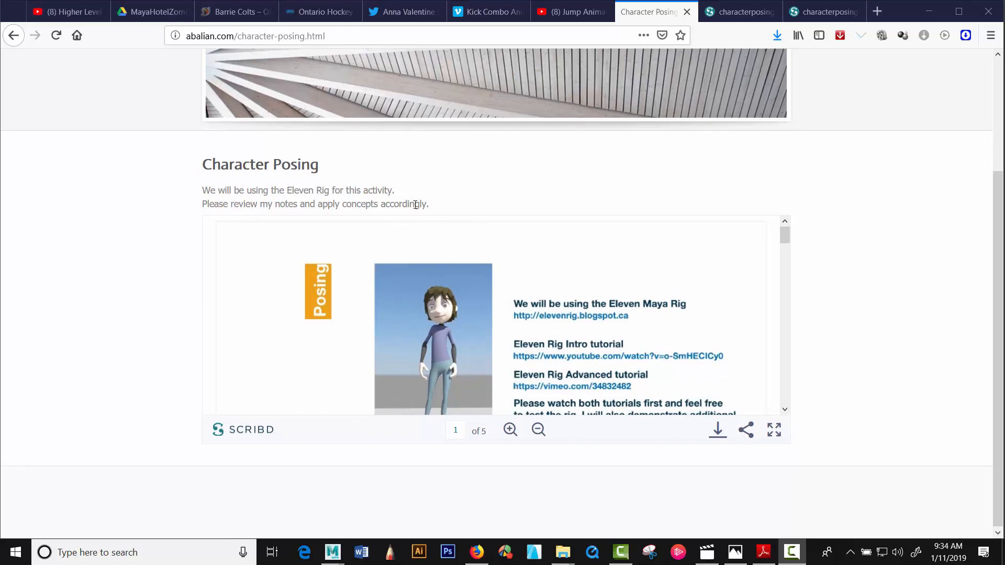
pyautogui.scroll(4, 416, 199)
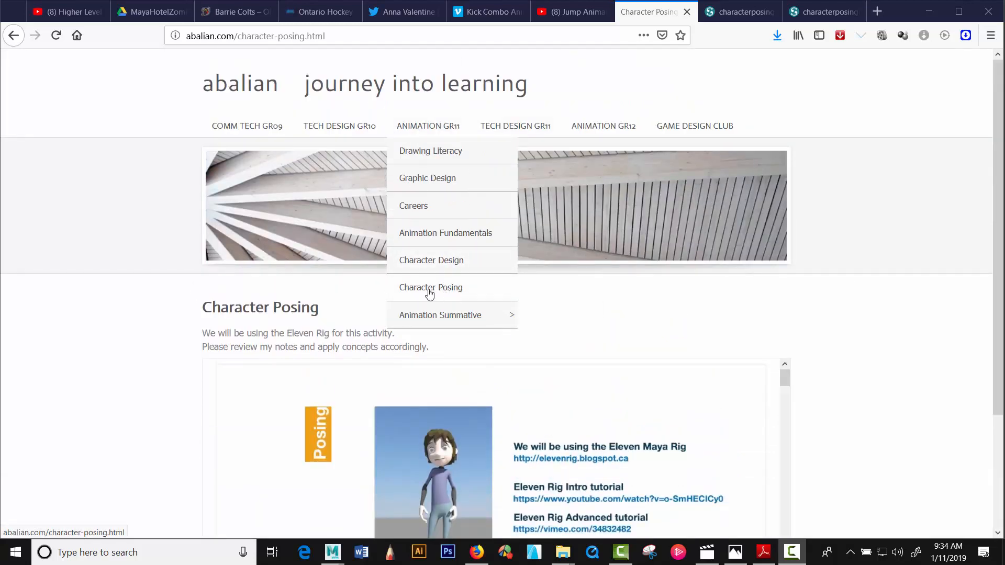
pyautogui.scroll(-3, 757, 328)
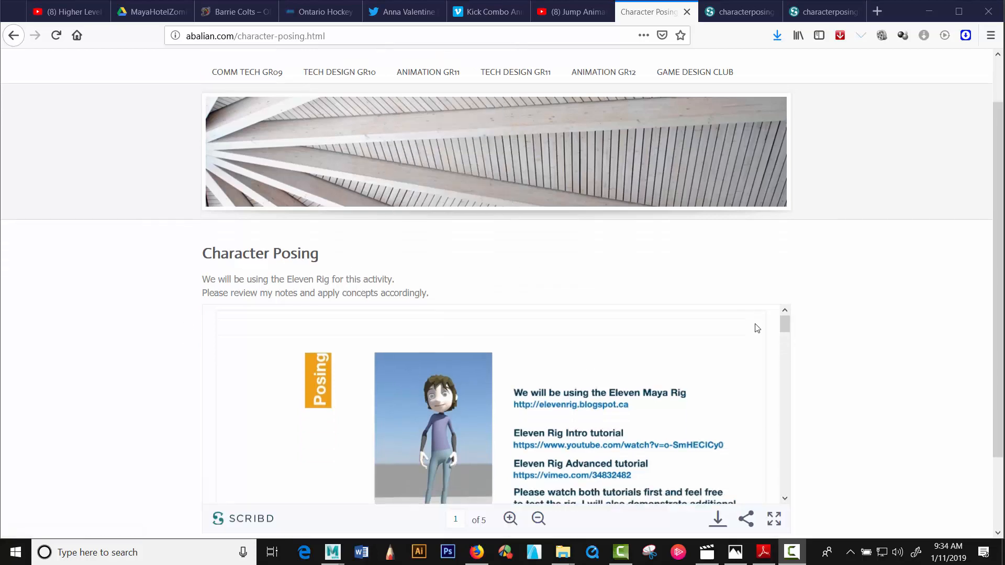
pyautogui.scroll(-3, 756, 328)
pyautogui.scroll(5, 673, 351)
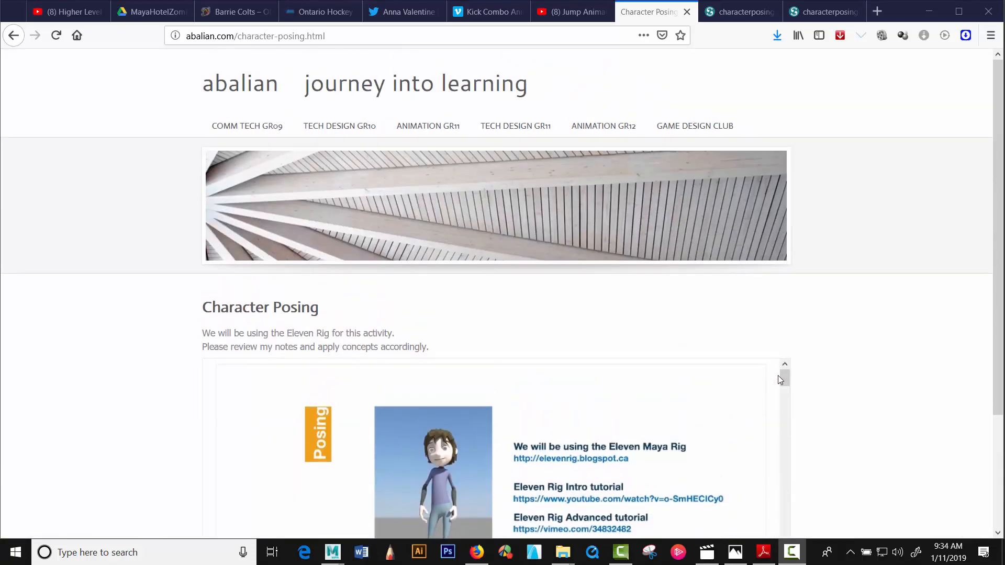
pyautogui.moveTo(780, 378); pyautogui.dragTo(810, 422)
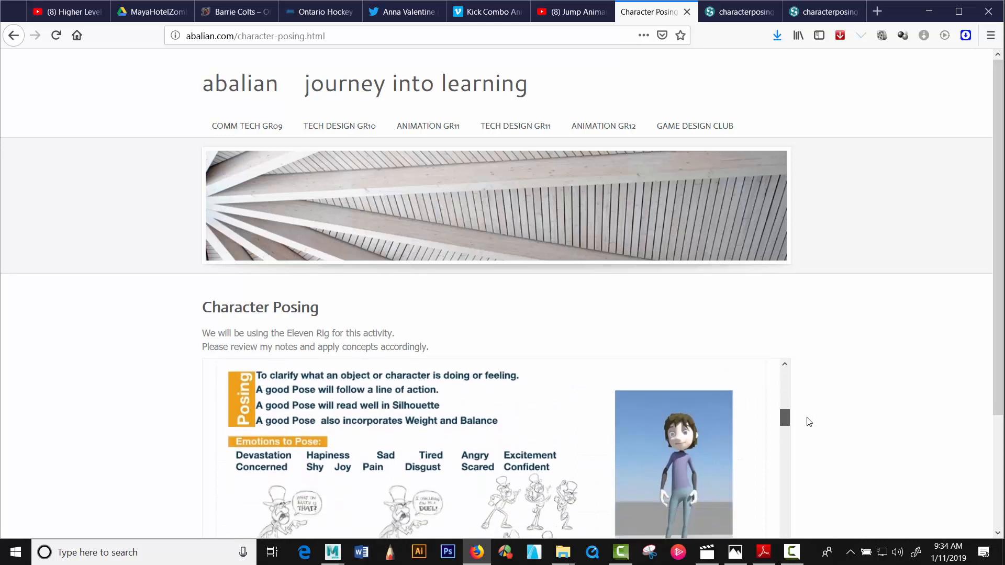
pyautogui.scroll(-2, 875, 361)
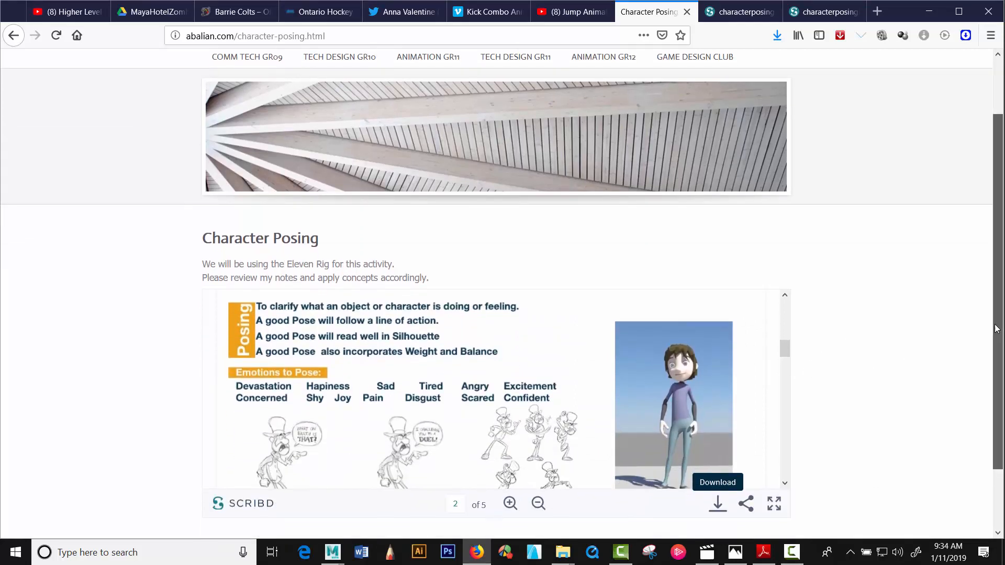
pyautogui.moveTo(996, 328); pyautogui.dragTo(996, 375)
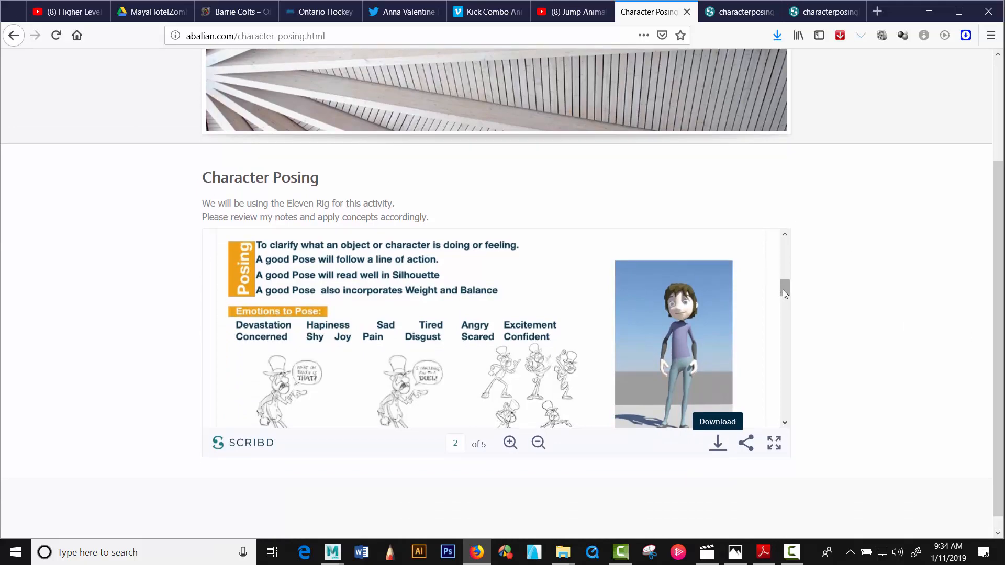
pyautogui.moveTo(785, 292)
pyautogui.mouseDown()
pyautogui.moveTo(783, 283)
pyautogui.moveTo(793, 298)
pyautogui.mouseUp()
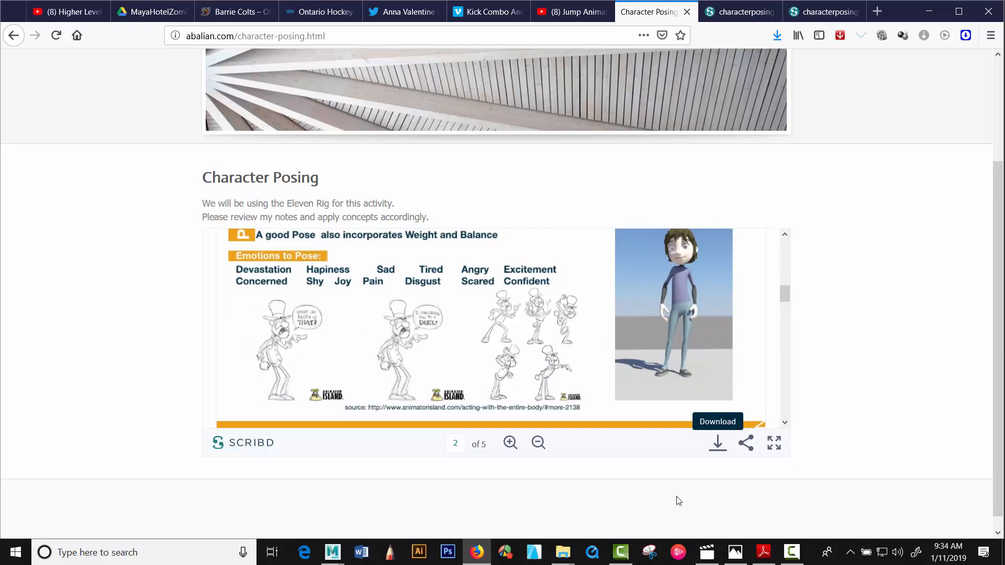
# Switch to the posing outline PDF in Adobe Reader and look through its first three pages
pyautogui.click(764, 559)
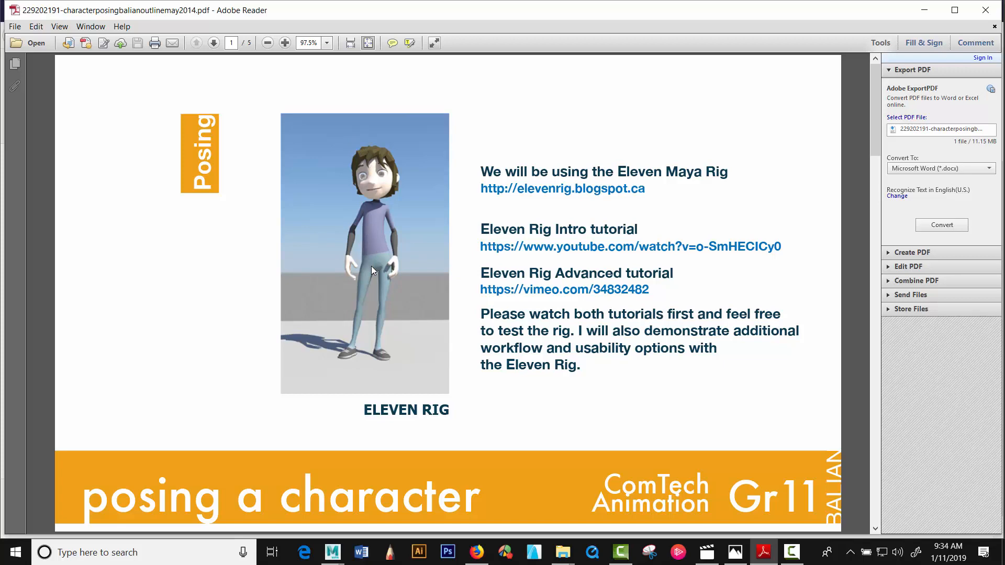
pyautogui.scroll(-2, 372, 266)
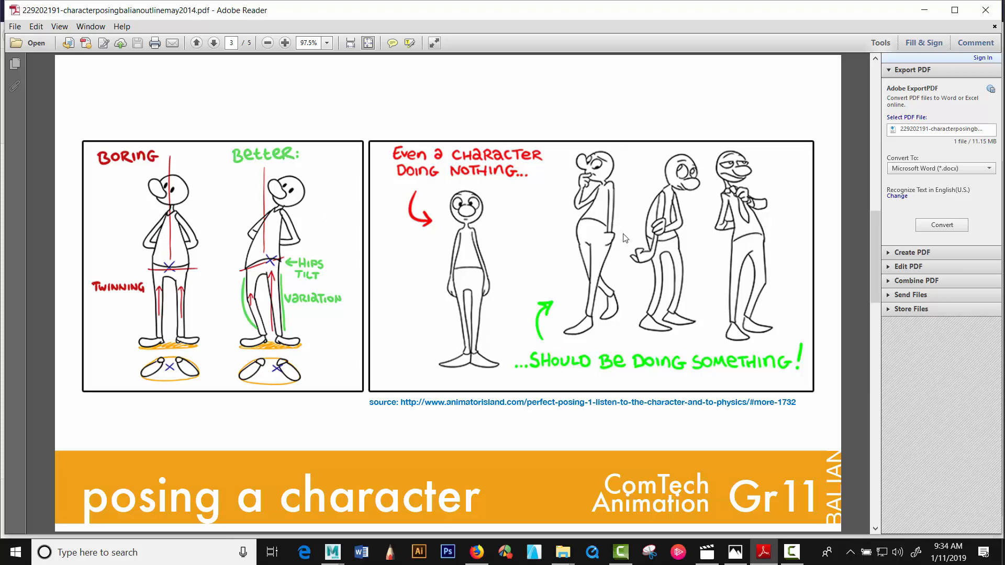
pyautogui.scroll(1, 623, 239)
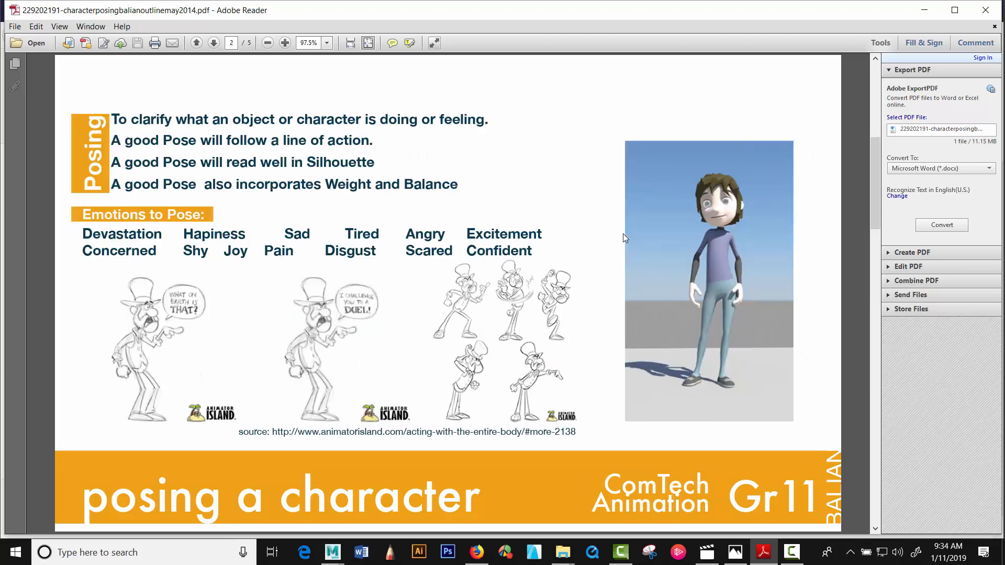
pyautogui.scroll(1, 624, 237)
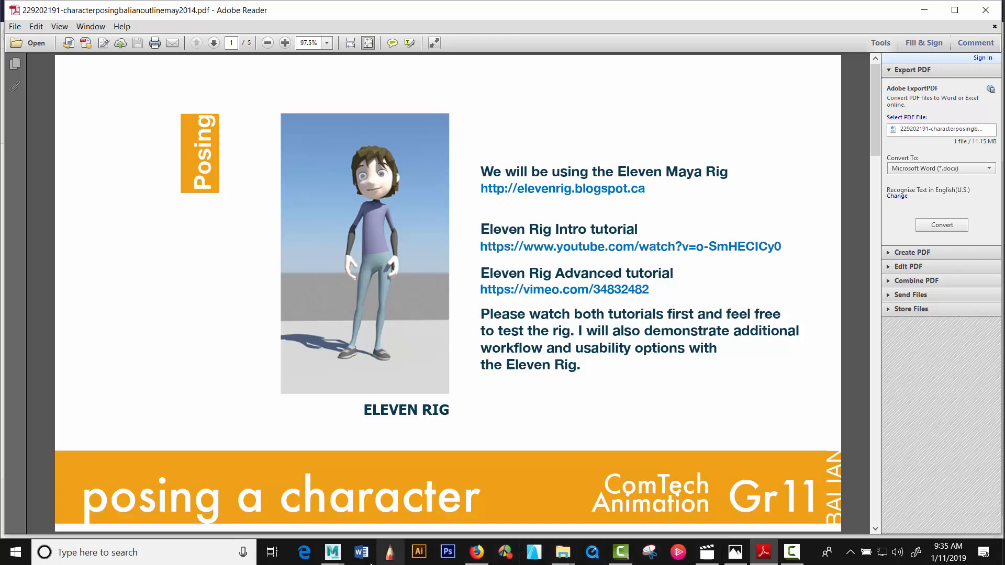
# Switch to the kick cycle scene in Maya and show NURBS curves in the perspective view
pyautogui.moveTo(332, 560)
pyautogui.click(356, 505)
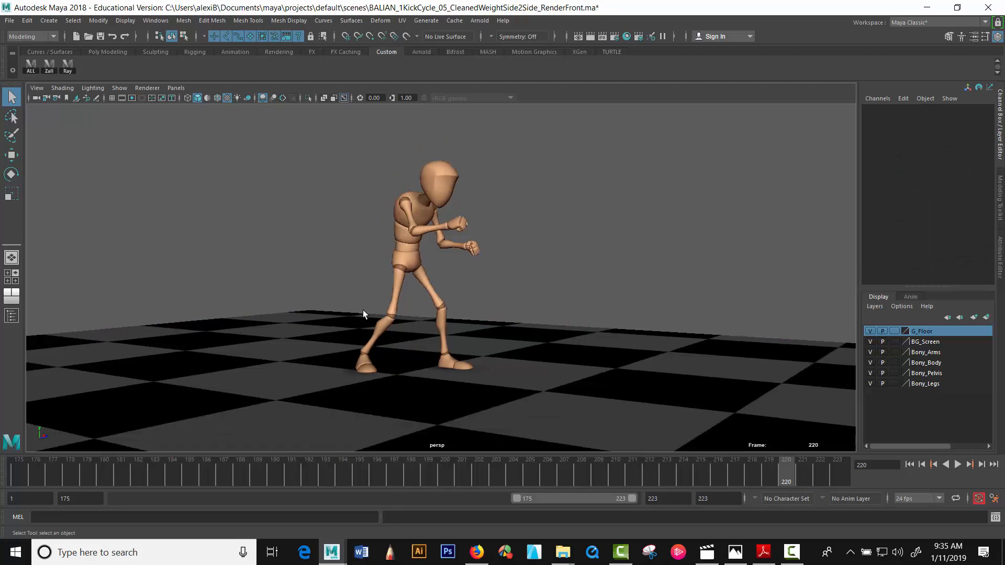
pyautogui.click(119, 88)
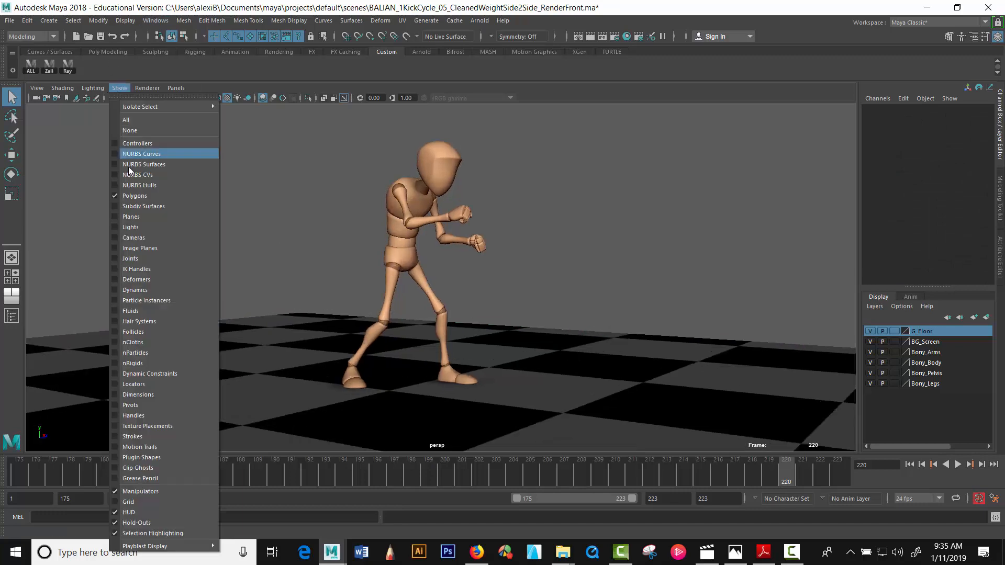
pyautogui.click(135, 152)
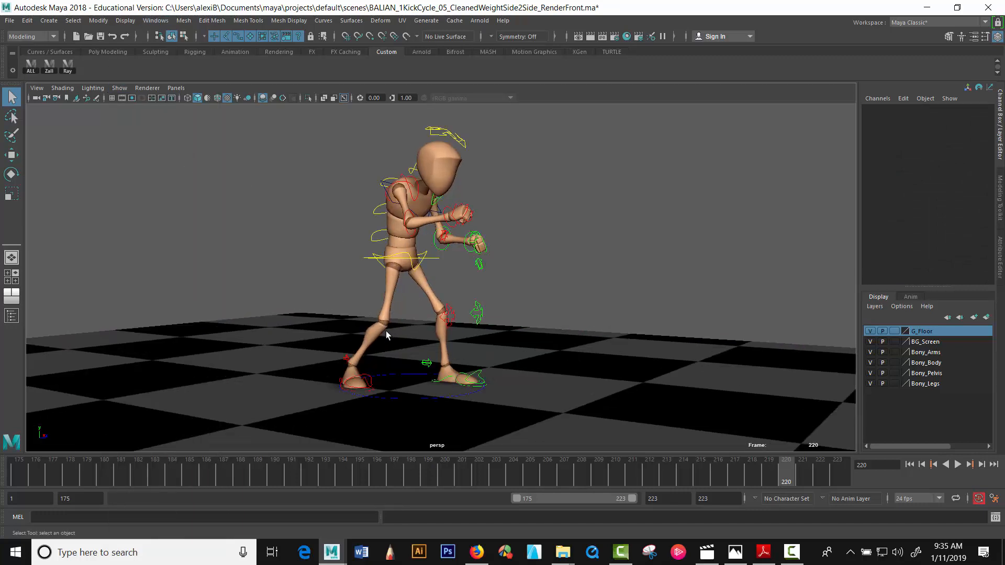
# Try straightening the character's bent back by rotating the three spine controls together, and undo the rotation
pyautogui.keyDown('alt'); pyautogui.moveTo(385, 330); pyautogui.dragTo(405, 429); pyautogui.keyUp('alt')
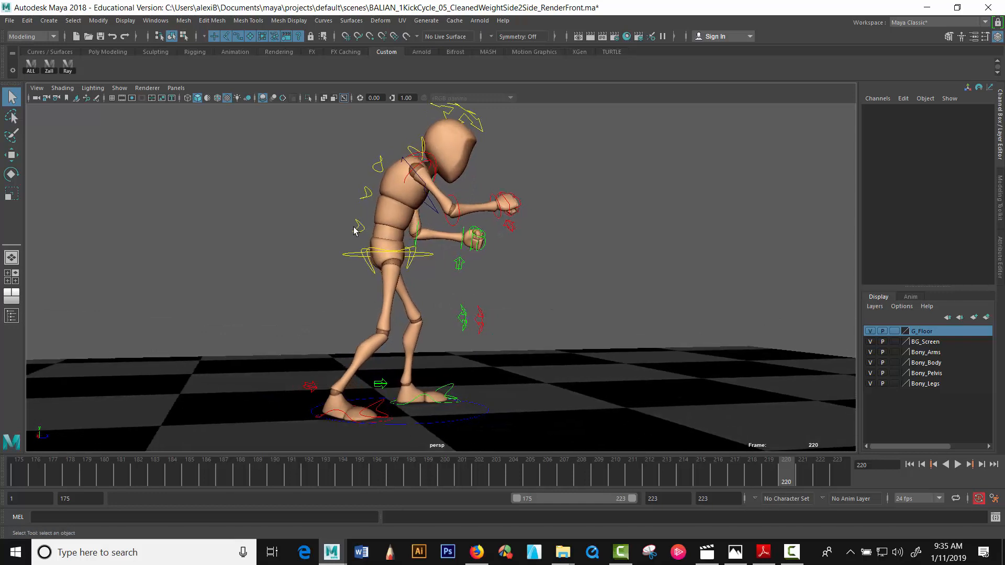
pyautogui.moveTo(320, 139); pyautogui.dragTo(385, 237)
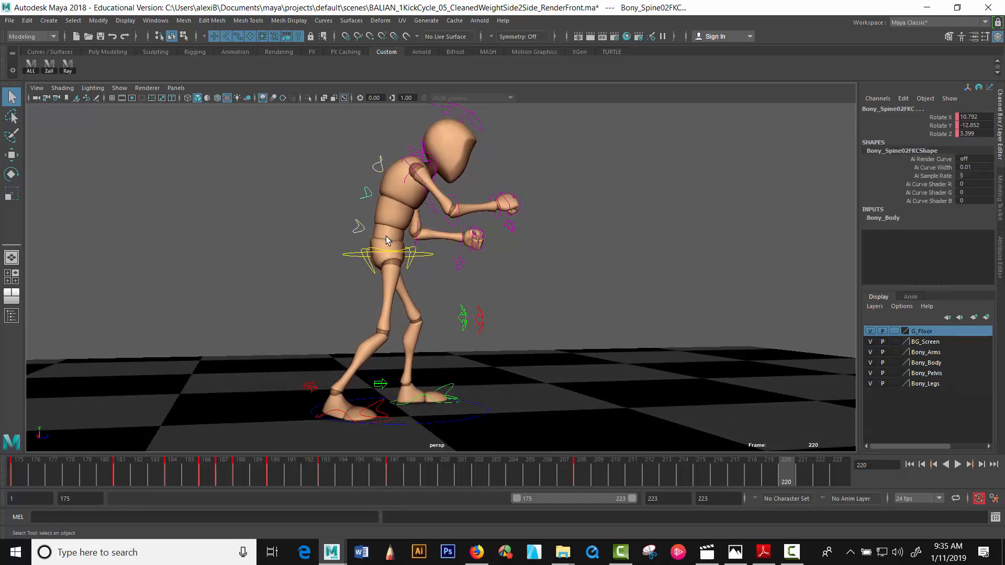
pyautogui.press('e')
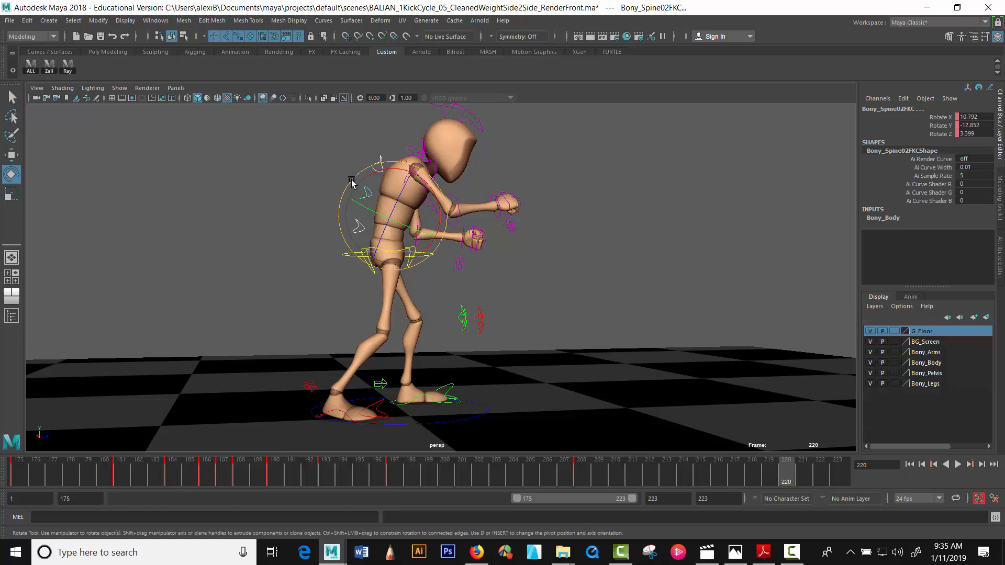
pyautogui.moveTo(349, 183); pyautogui.dragTo(342, 186)
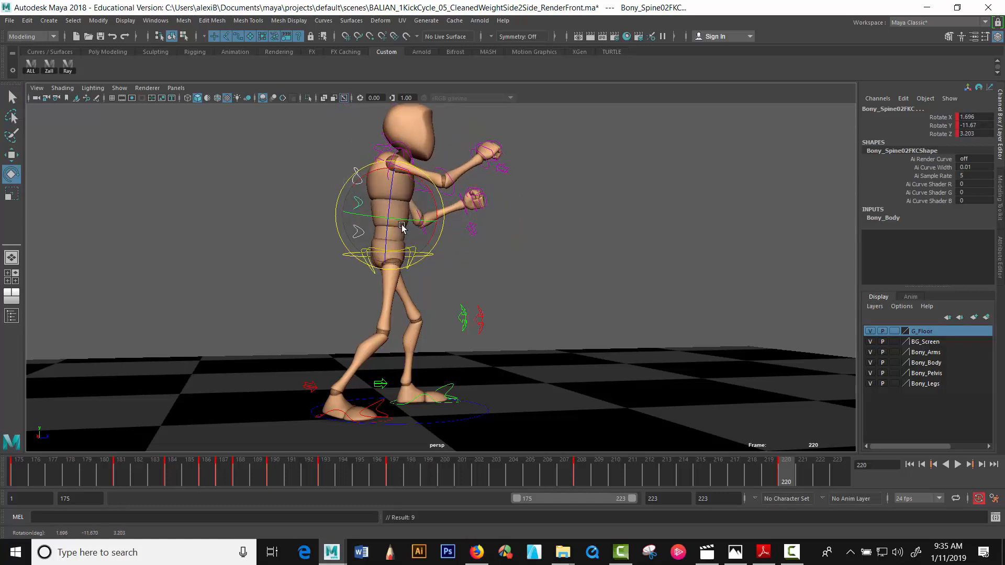
pyautogui.hotkey('ctrl', 'z')
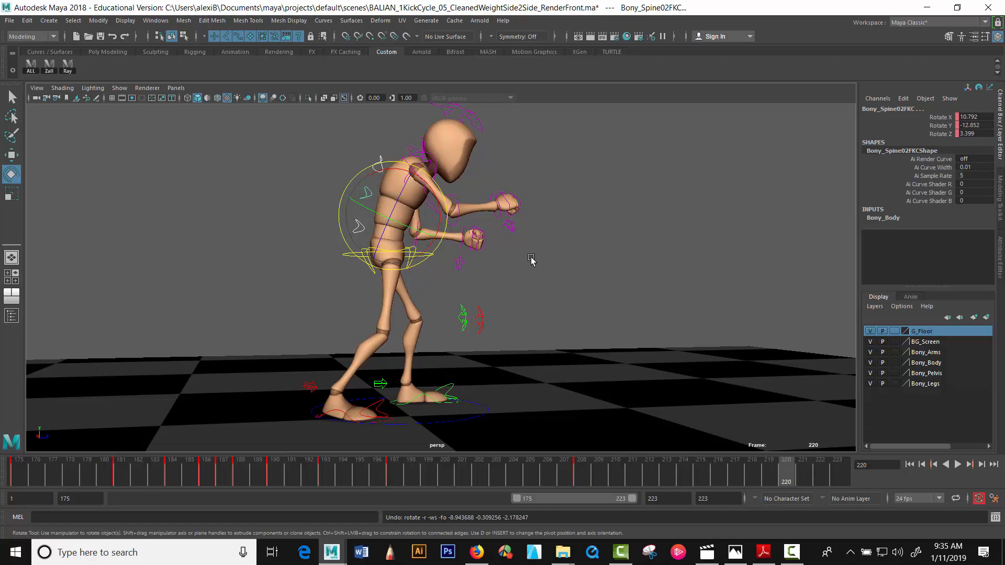
# Move the animation to frame 175 and clear the control selection
pyautogui.keyDown('alt'); pyautogui.moveTo(551, 328); pyautogui.dragTo(439, 367); pyautogui.keyUp('alt')
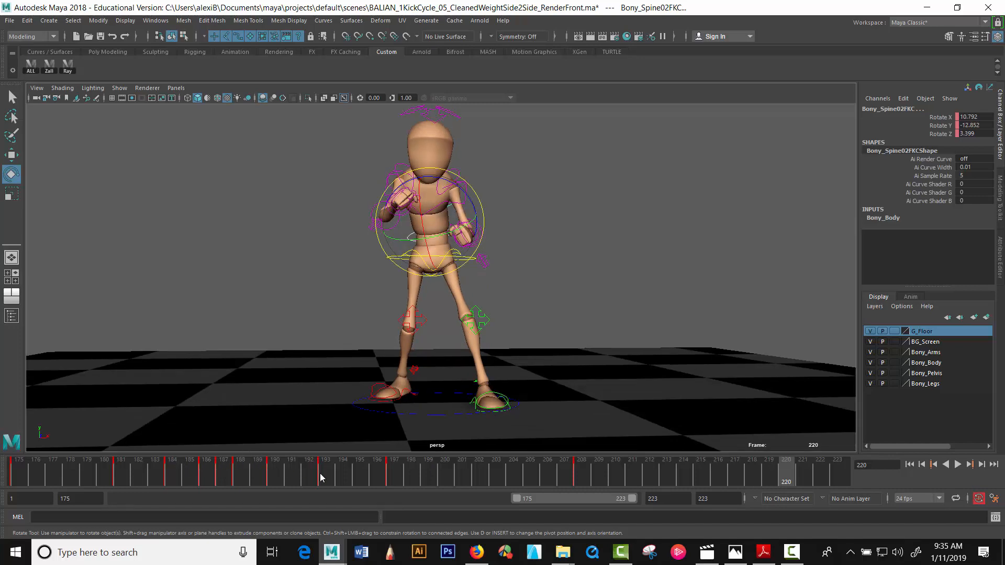
pyautogui.moveTo(268, 471)
pyautogui.mouseDown()
pyautogui.moveTo(359, 483)
pyautogui.moveTo(529, 476)
pyautogui.moveTo(17, 517)
pyautogui.mouseUp()
pyautogui.moveTo(386, 354)
pyautogui.keyDown('alt'); pyautogui.mouseDown()
pyautogui.moveTo(276, 353)
pyautogui.moveTo(460, 354)
pyautogui.moveTo(392, 347)
pyautogui.mouseUp(); pyautogui.keyUp('alt')
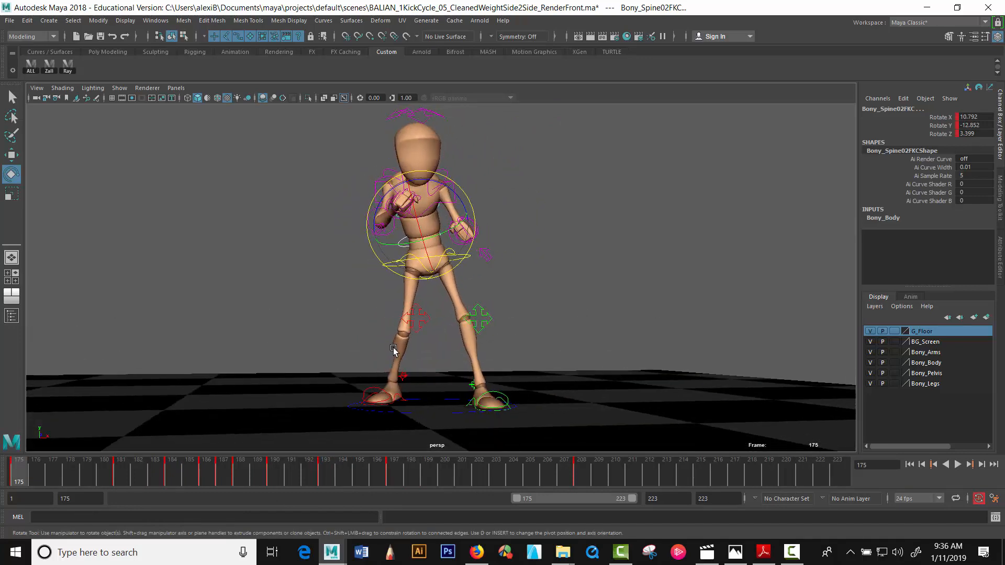
pyautogui.click(314, 273)
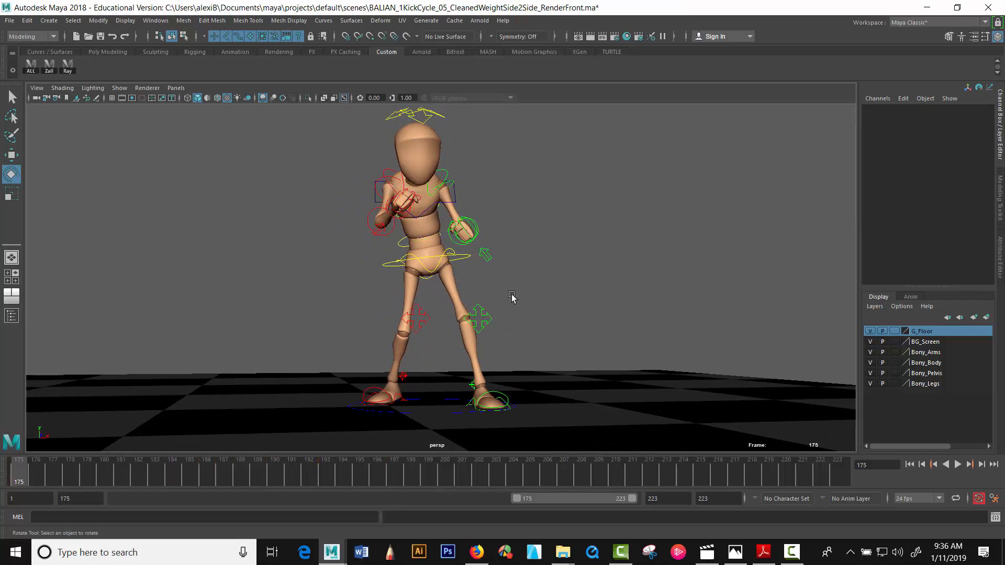
# Examine the character's fighting stance from the front, checking the tilt of the shoulders and hips and the balance over the feet
pyautogui.keyDown('alt'); pyautogui.moveTo(512, 299); pyautogui.dragTo(515, 298); pyautogui.keyUp('alt')
pyautogui.scroll(-2, 514, 296)
pyautogui.scroll(1, 519, 310)
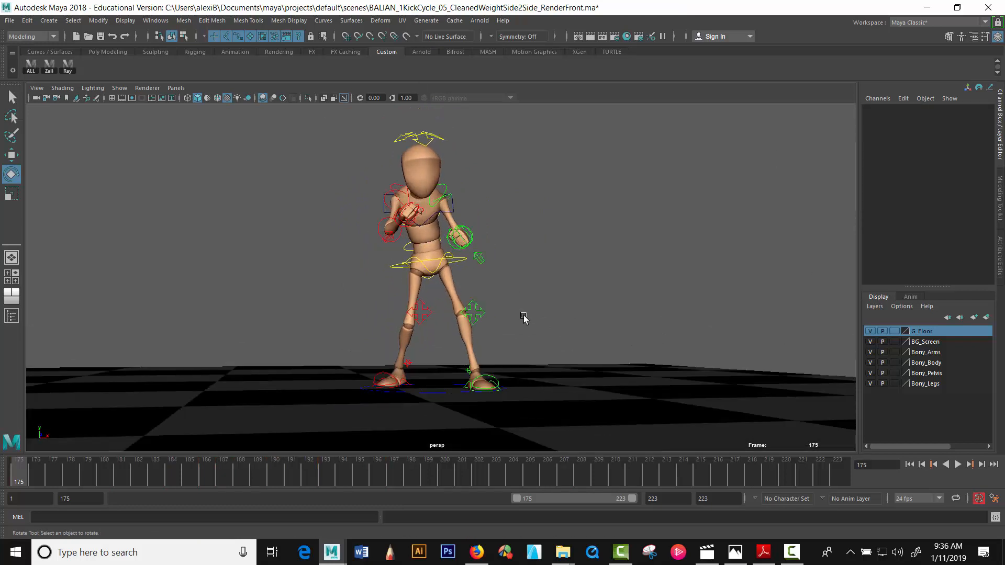
pyautogui.scroll(-1, 531, 320)
pyautogui.keyDown('alt'); pyautogui.moveTo(542, 318); pyautogui.dragTo(513, 312); pyautogui.keyUp('alt')
pyautogui.scroll(-2, 506, 306)
pyautogui.scroll(2, 506, 309)
pyautogui.scroll(2, 505, 309)
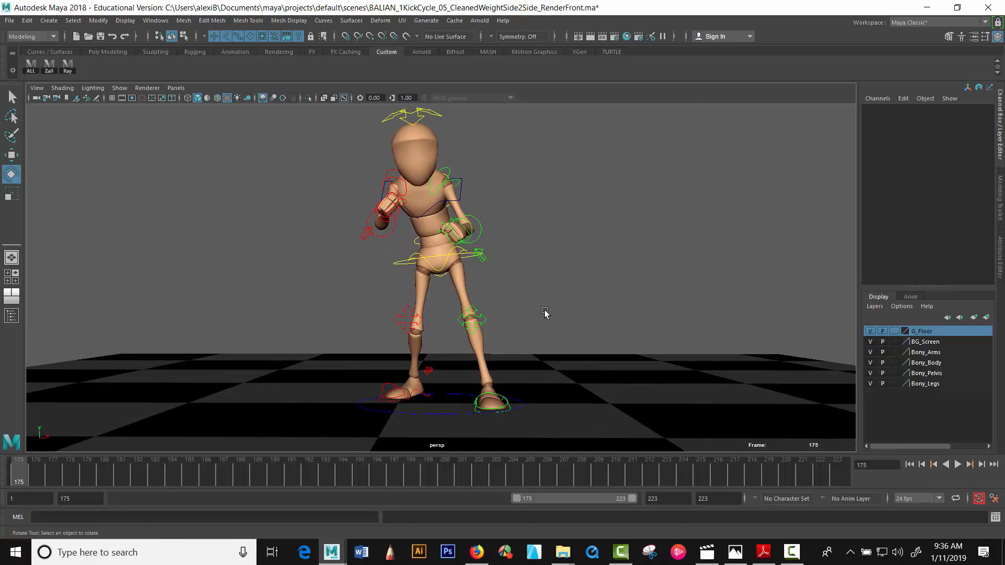
# Try leaning the upper body sideways by rotating the three spine controls together from behind, and undo the rotation
pyautogui.keyDown('alt'); pyautogui.moveTo(545, 312); pyautogui.dragTo(322, 327); pyautogui.keyUp('alt')
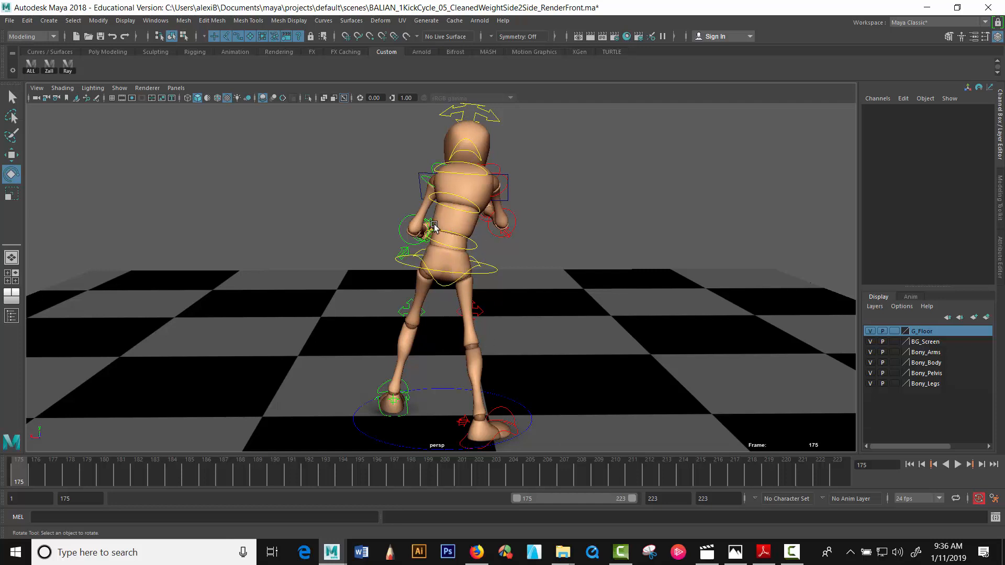
pyautogui.press('q')
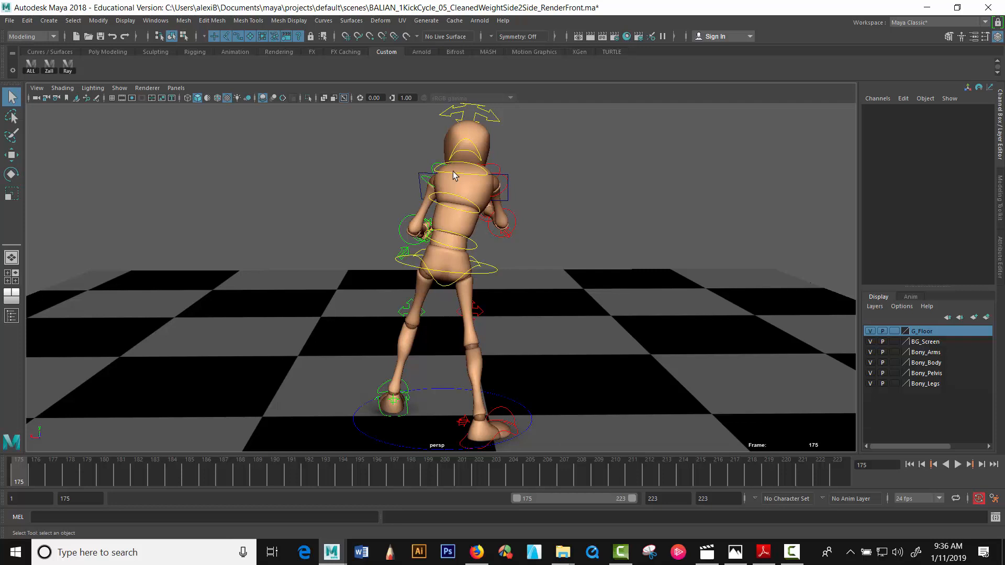
pyautogui.click(453, 175)
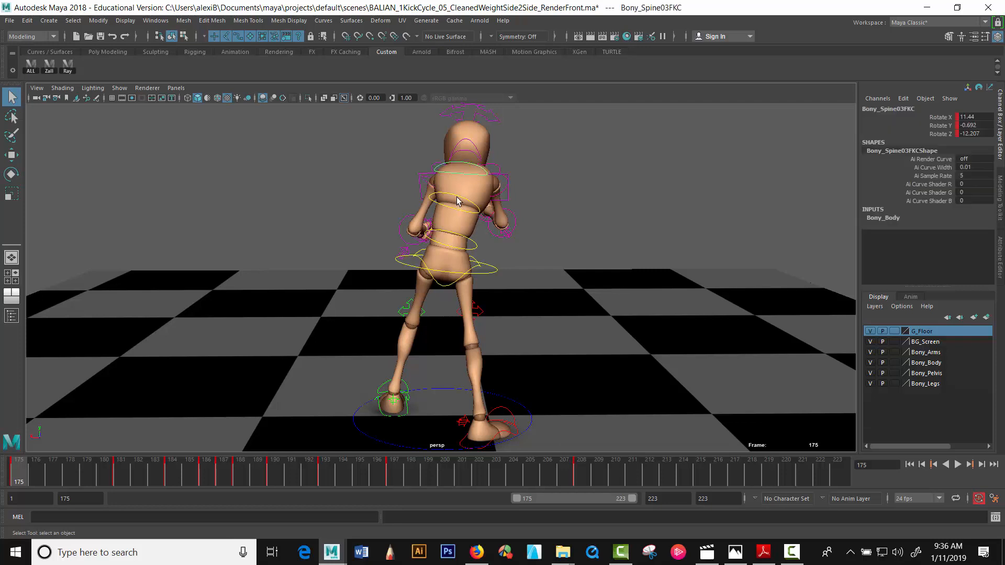
pyautogui.click(453, 219)
pyautogui.click(452, 234)
pyautogui.press('e')
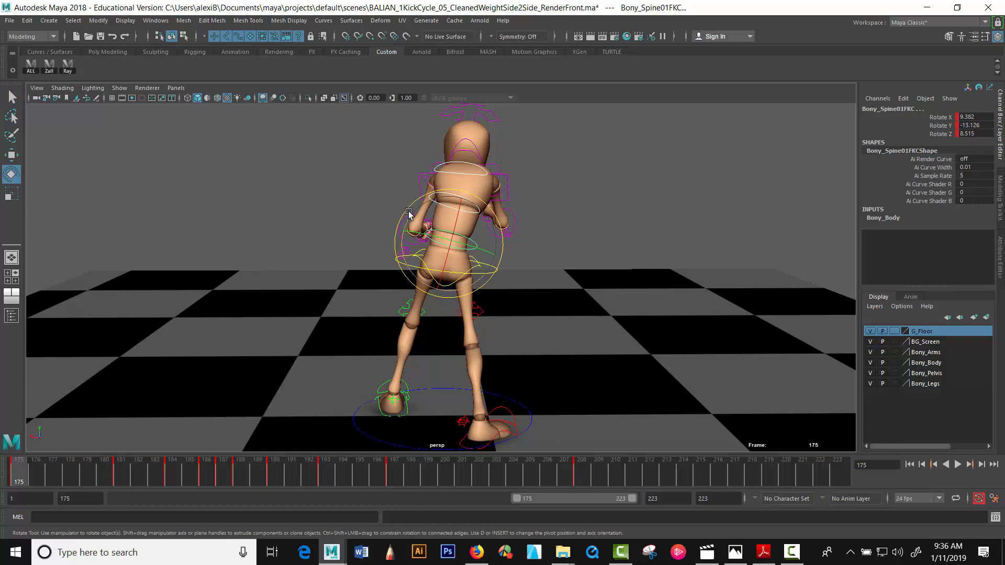
pyautogui.moveTo(408, 210); pyautogui.dragTo(402, 210)
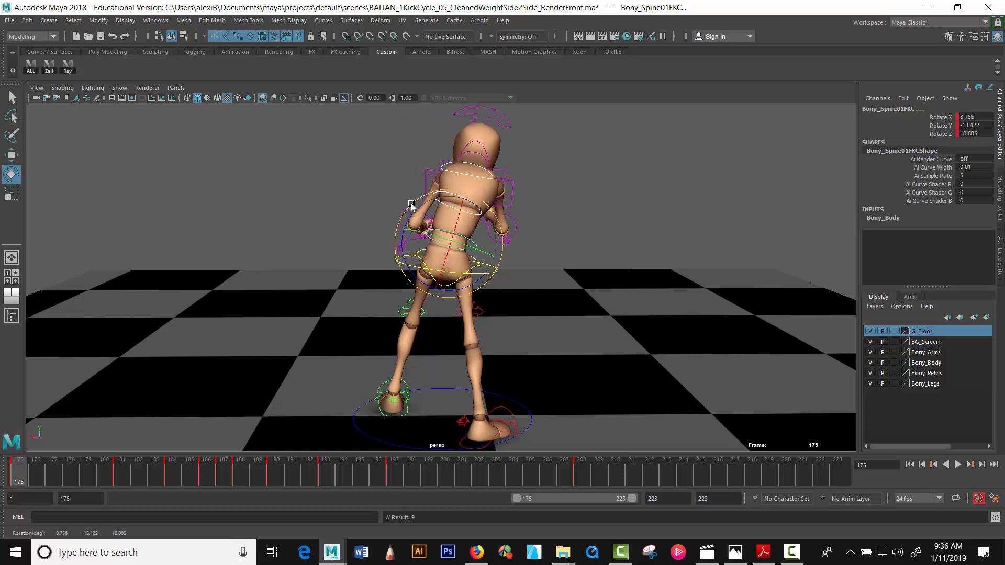
pyautogui.hotkey('ctrl', 'z')
pyautogui.hotkey('ctrl', 'z')
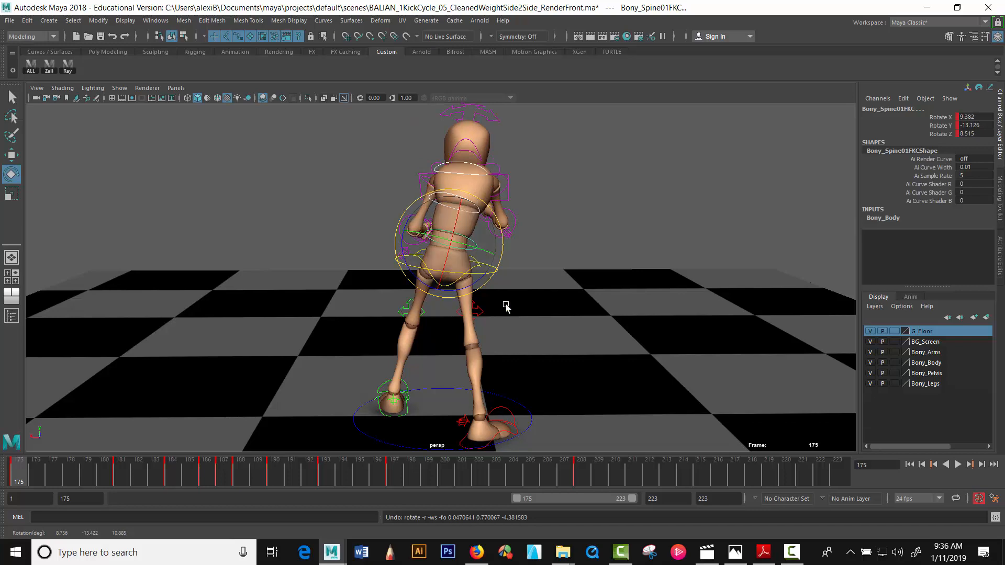
# Set the perspective view to use no lights and check the character's silhouette from the front and side
pyautogui.keyDown('alt'); pyautogui.moveTo(534, 330); pyautogui.dragTo(295, 252); pyautogui.keyUp('alt')
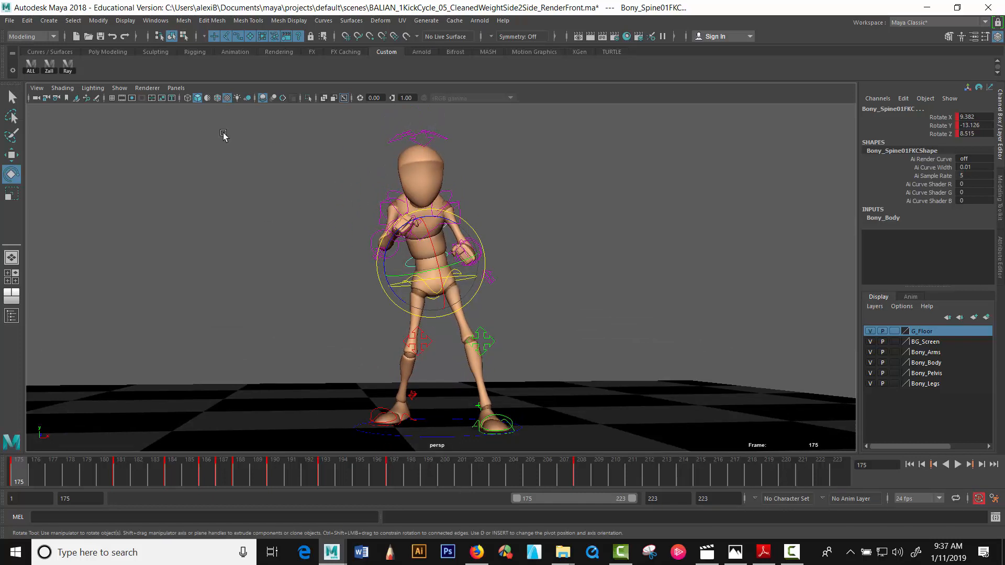
pyautogui.click(92, 88)
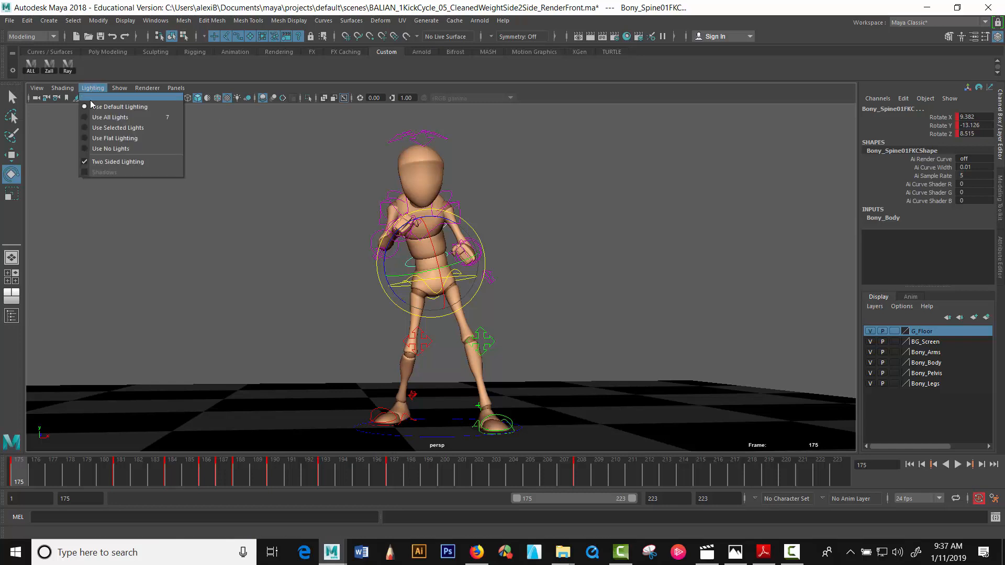
pyautogui.click(112, 150)
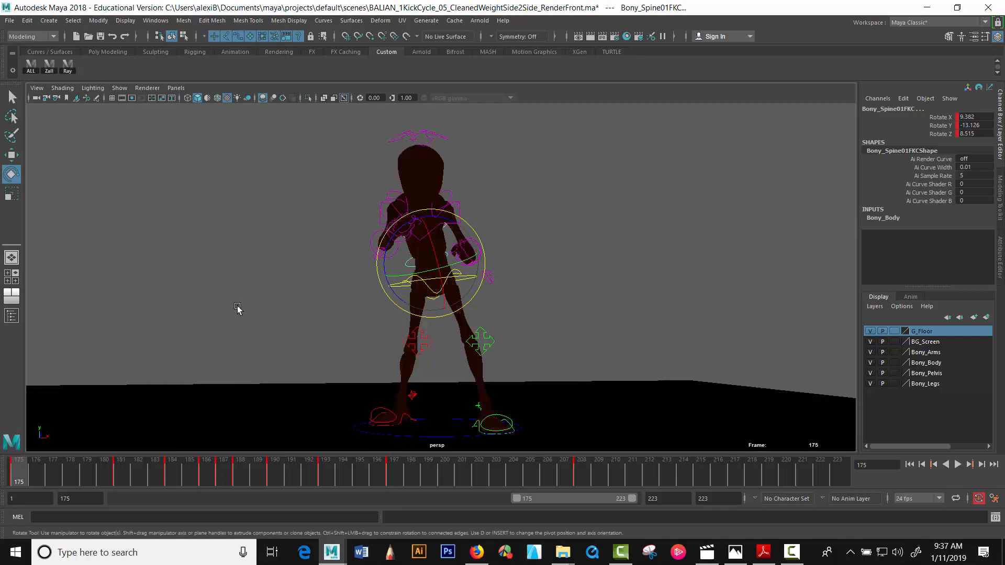
pyautogui.keyDown('alt'); pyautogui.moveTo(239, 309); pyautogui.dragTo(276, 309); pyautogui.keyUp('alt')
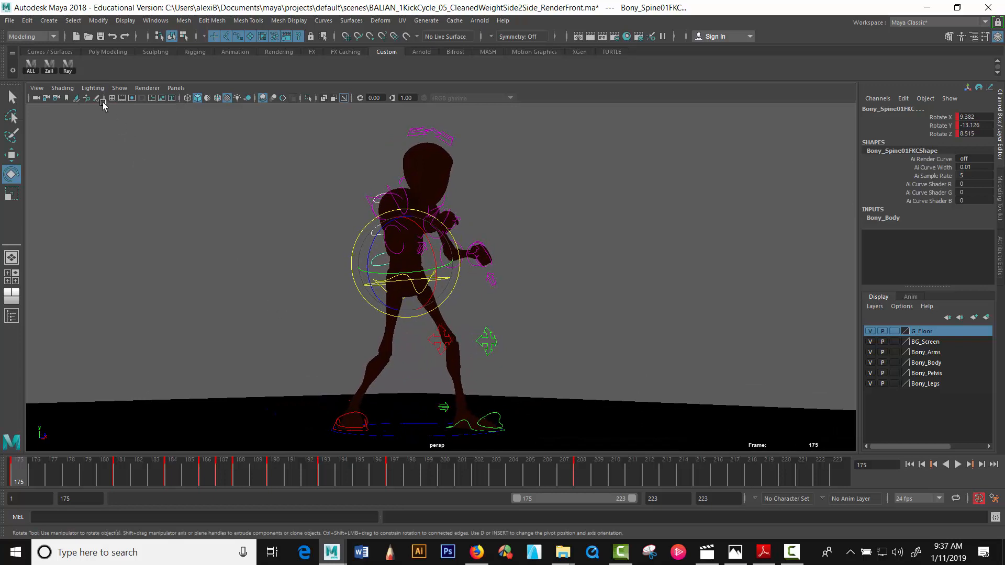
# Hide the rig's control curves in the perspective view and clear the spine control selection
pyautogui.click(119, 88)
pyautogui.click(140, 154)
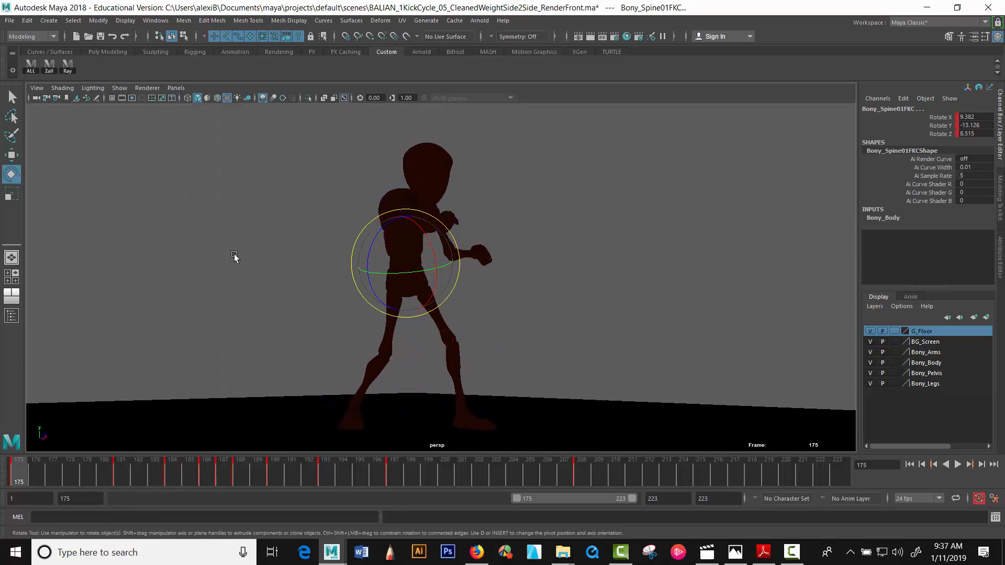
pyautogui.keyDown('alt'); pyautogui.moveTo(233, 256); pyautogui.dragTo(173, 269); pyautogui.keyUp('alt')
pyautogui.click(225, 260)
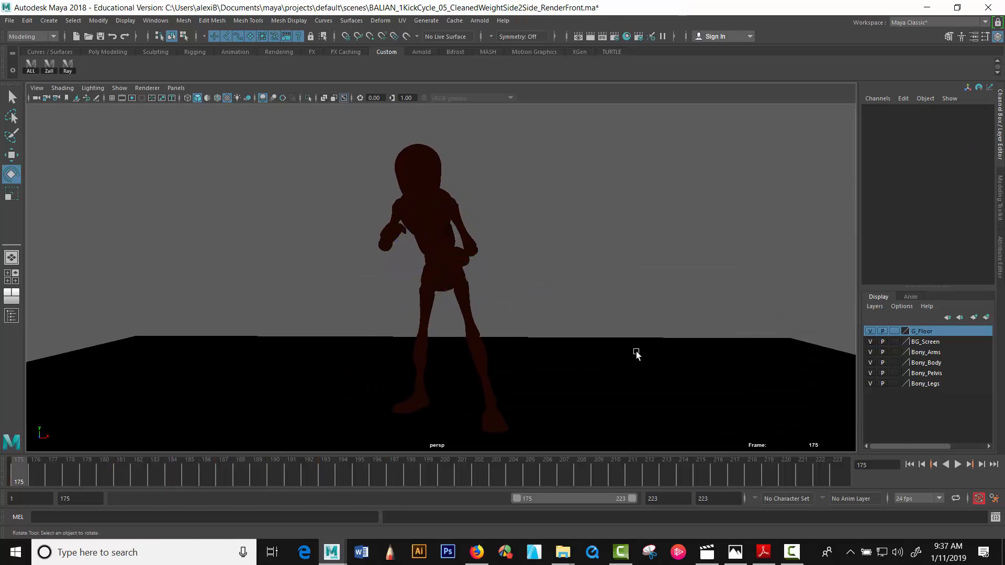
# Play the kick animation and examine the character's silhouette from the side at frames 190 and 185
pyautogui.hotkey('alt', 'v')
pyautogui.click(277, 473)
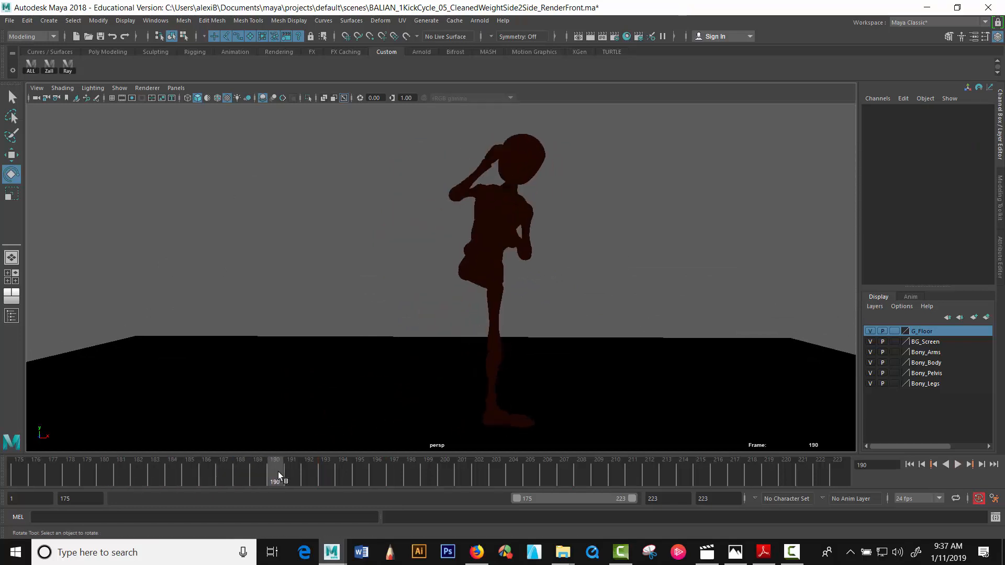
pyautogui.keyDown('alt'); pyautogui.moveTo(310, 334); pyautogui.dragTo(274, 337); pyautogui.keyUp('alt')
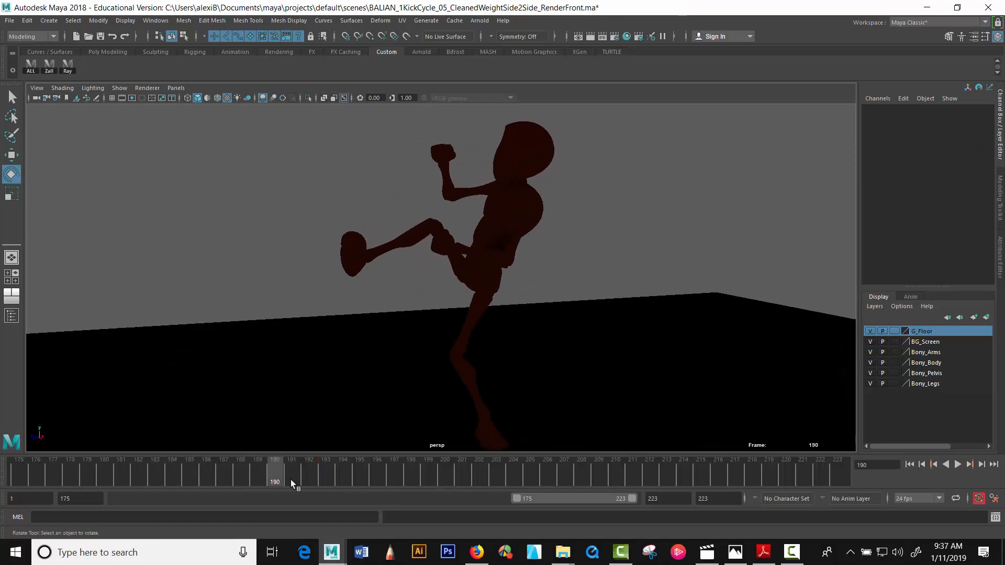
pyautogui.hotkey('alt', 'v')
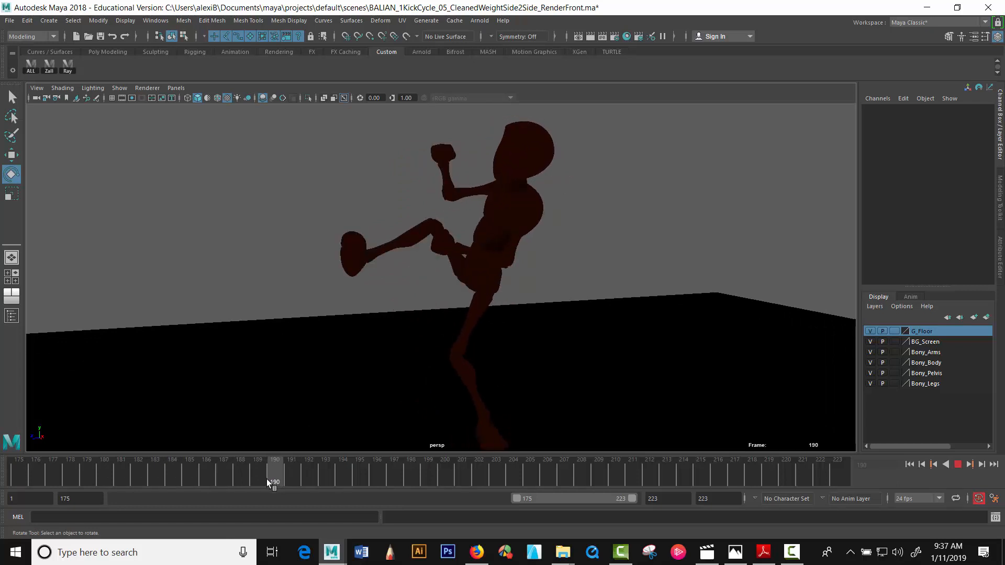
pyautogui.click(266, 479)
pyautogui.keyDown('alt'); pyautogui.moveTo(265, 422); pyautogui.dragTo(262, 385); pyautogui.keyUp('alt')
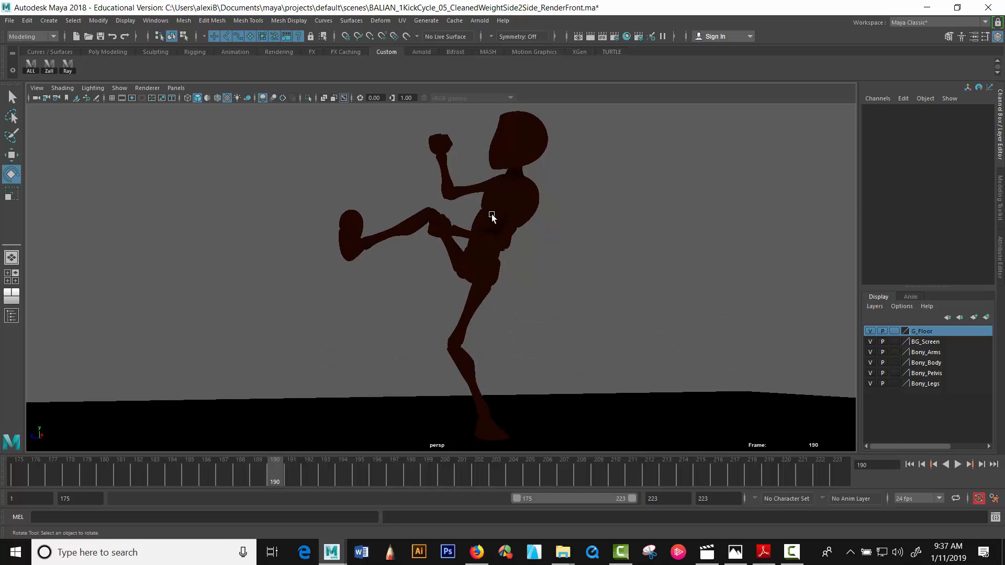
pyautogui.hotkey('alt', 'v')
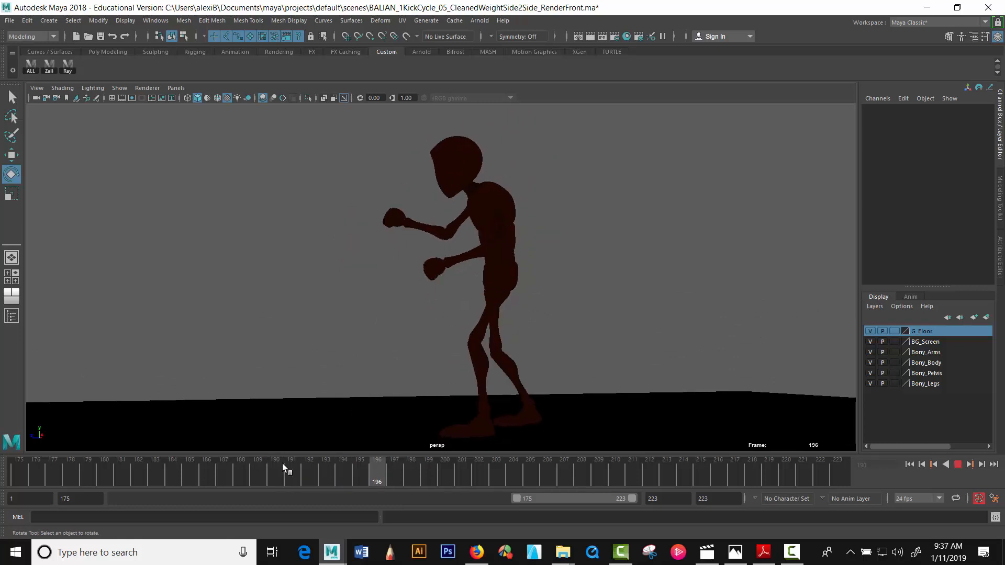
pyautogui.moveTo(96, 470); pyautogui.dragTo(193, 464)
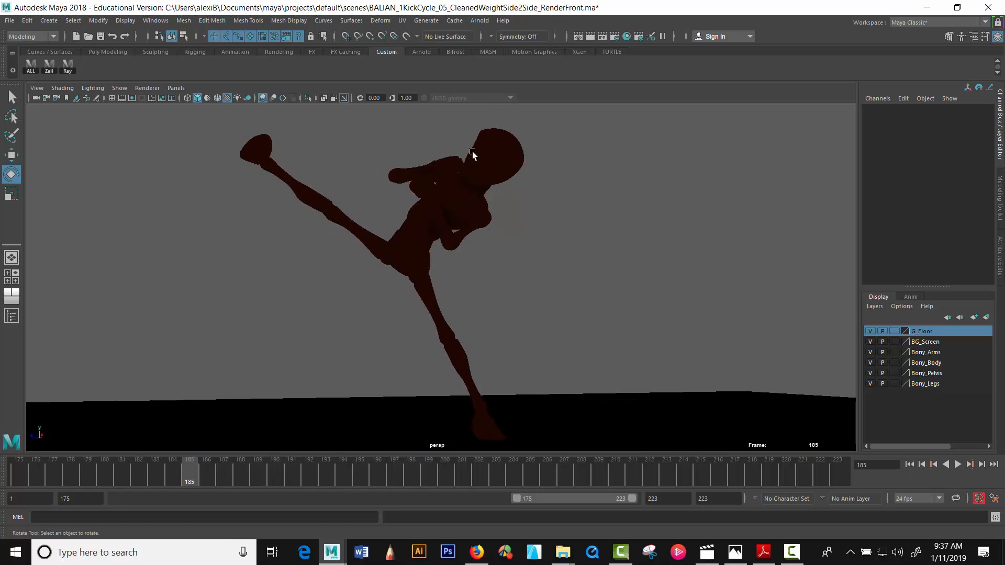
# Restore default lighting in the perspective view and check the shaded kick pose at frame 185
pyautogui.click(100, 92)
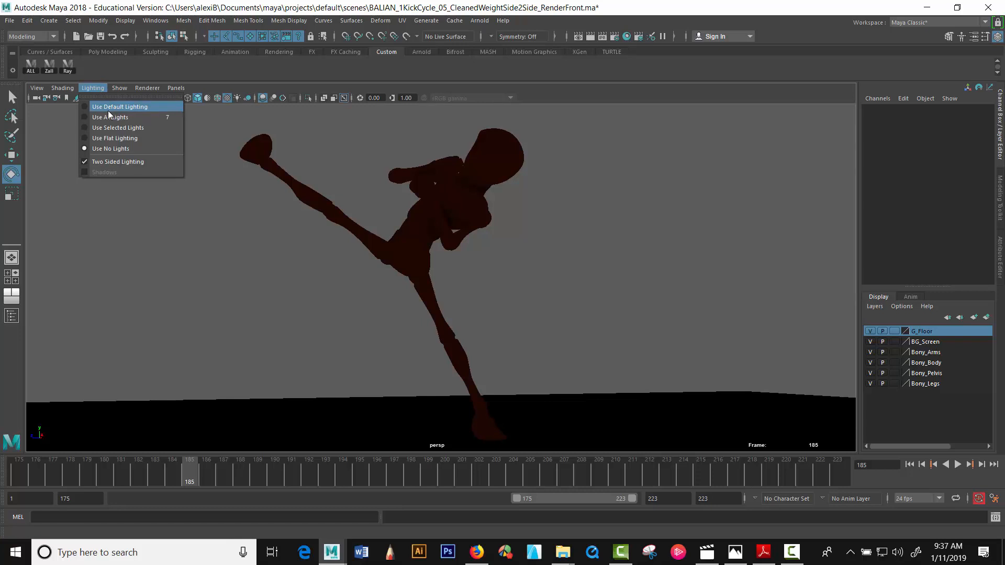
pyautogui.click(119, 107)
pyautogui.keyDown('alt'); pyautogui.moveTo(225, 286); pyautogui.dragTo(288, 288); pyautogui.keyUp('alt')
pyautogui.scroll(-2, 231, 292)
pyautogui.scroll(2, 239, 292)
pyautogui.scroll(-1, 299, 289)
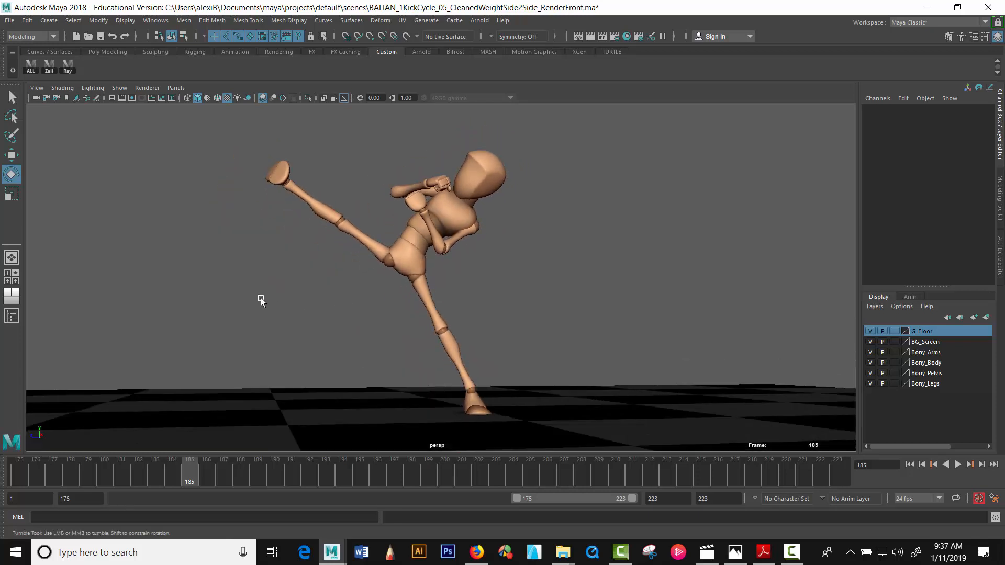
# Return the animation to frame 175 and view the fighting stance from the front
pyautogui.keyDown('alt'); pyautogui.moveTo(260, 301); pyautogui.dragTo(176, 421); pyautogui.keyUp('alt')
pyautogui.moveTo(169, 470); pyautogui.dragTo(19, 471)
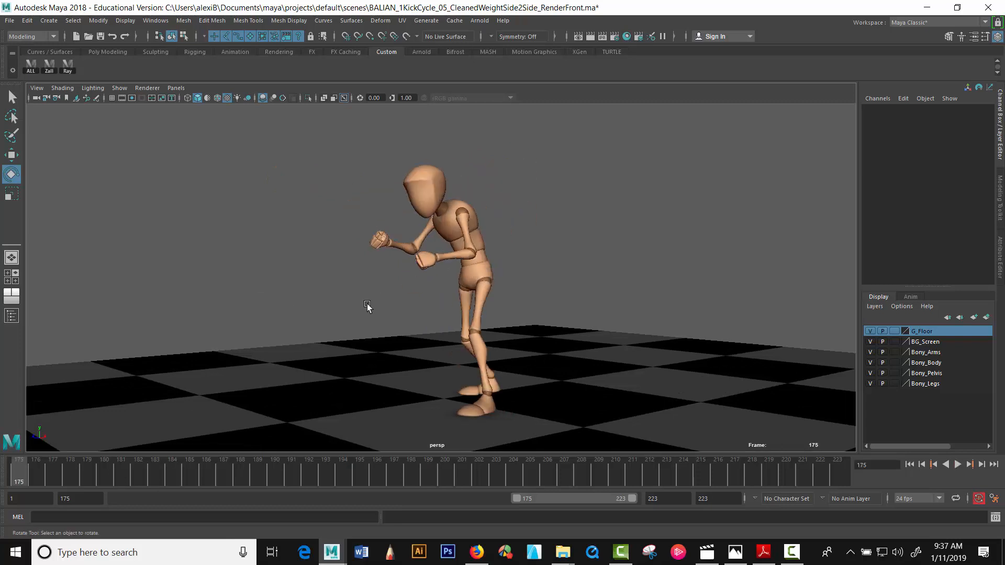
pyautogui.keyDown('alt'); pyautogui.moveTo(370, 307); pyautogui.dragTo(375, 274); pyautogui.keyUp('alt')
pyautogui.scroll(4, 450, 299)
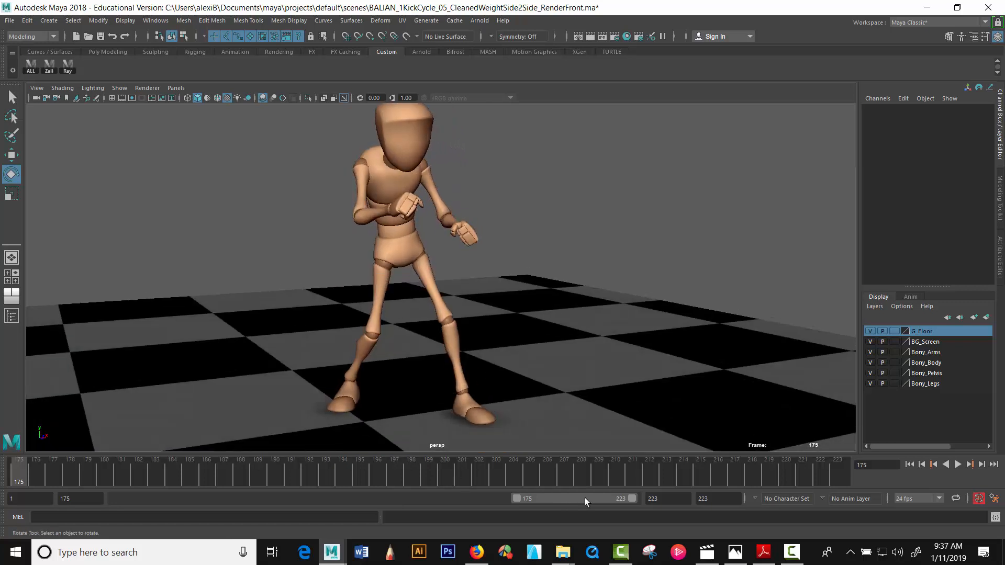
# Switch to the character posing PDF in Adobe Reader and show the page with the emotions to pose
pyautogui.click(763, 552)
pyautogui.scroll(-2, 582, 321)
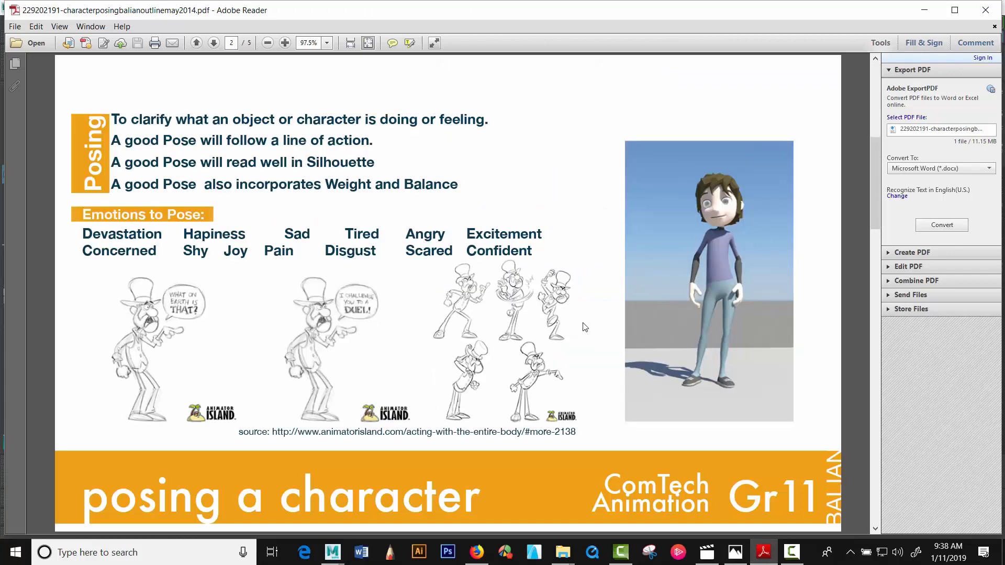